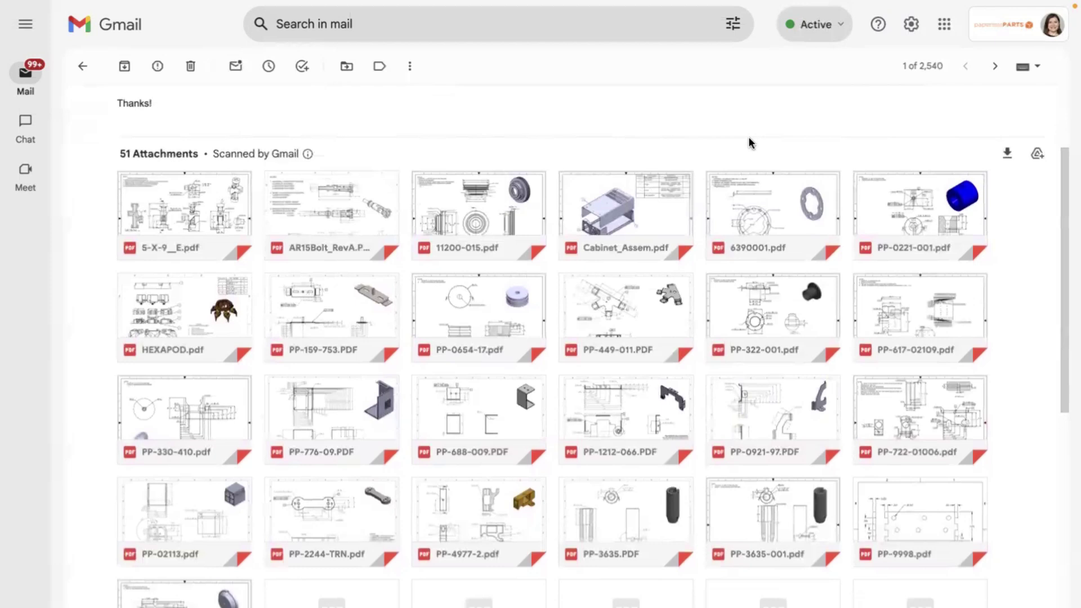
# Step: Scroll down through Quote #83 to the quote files and line items
pyautogui.scroll(-2, 749, 139)
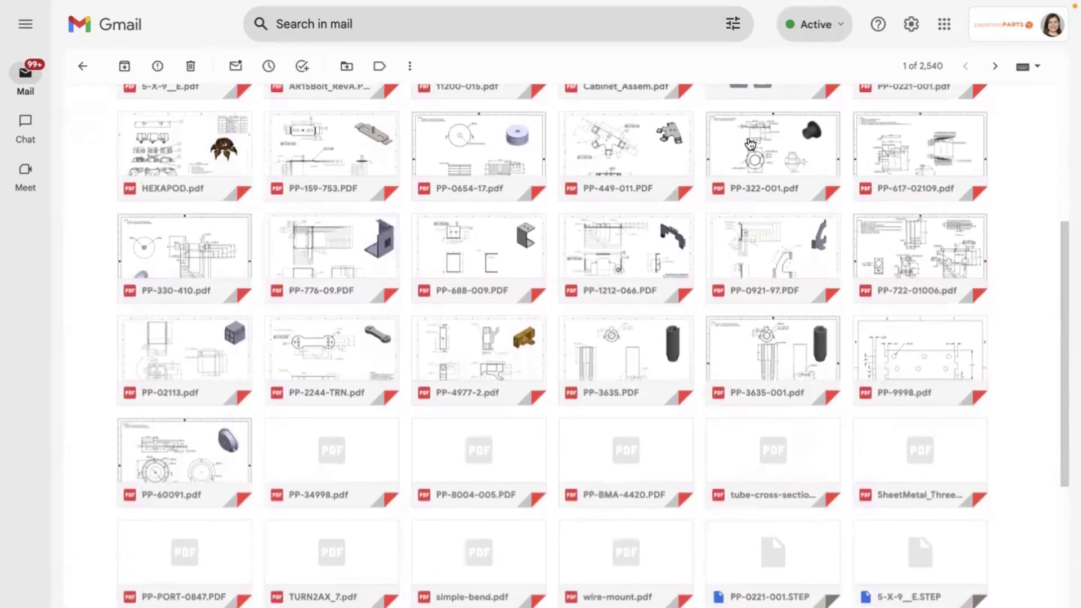
pyautogui.scroll(-4, 750, 144)
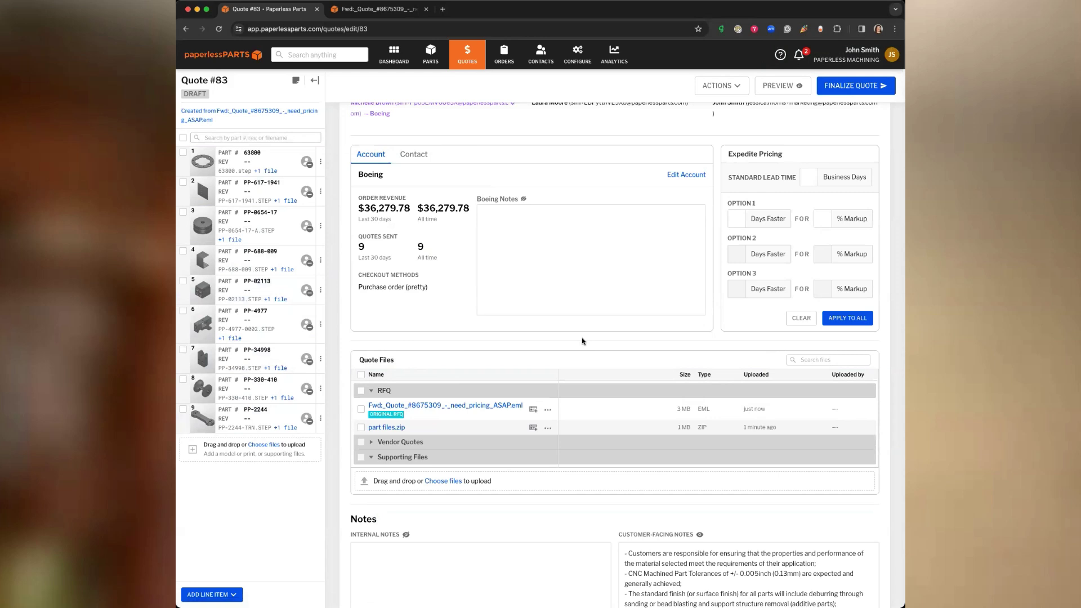
# Step: Scroll down to the thumbnail of the first line item, part 63800
pyautogui.scroll(-4, 582, 341)
pyautogui.scroll(-6, 583, 341)
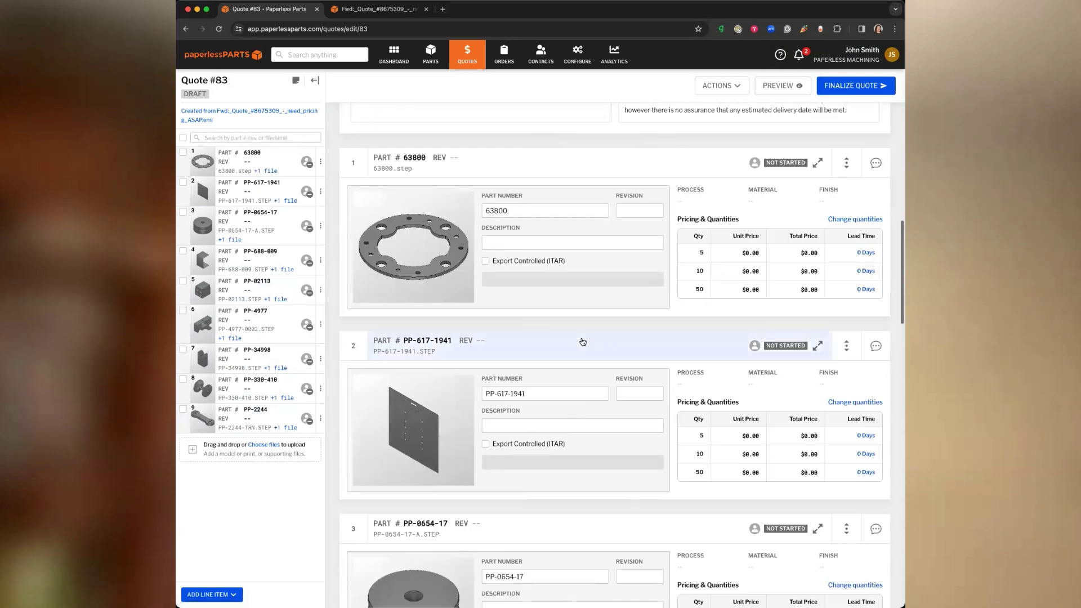
pyautogui.moveTo(417, 242)
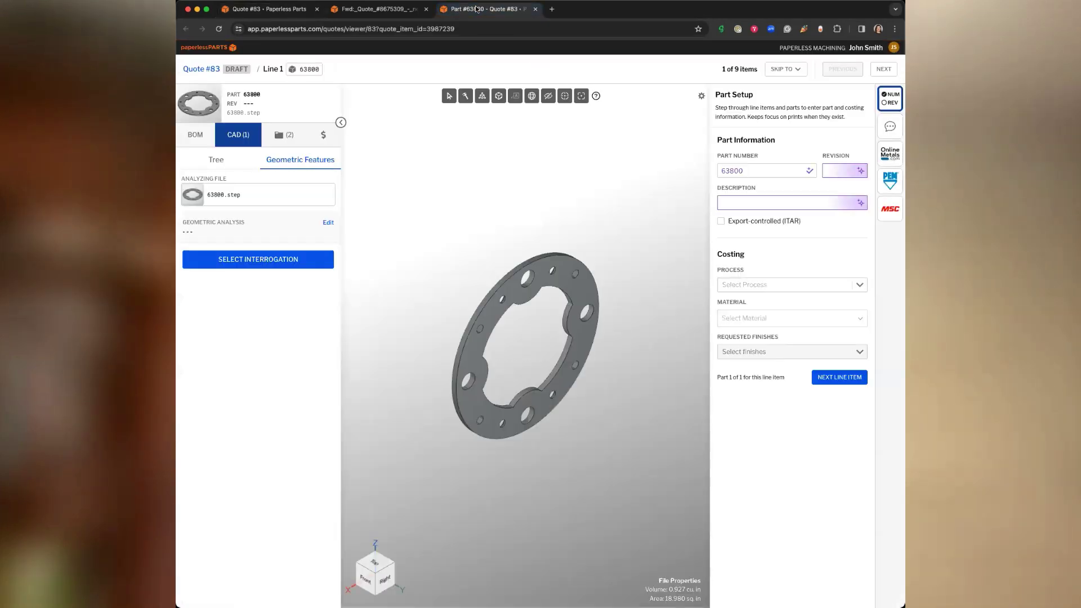
# Step: View the 63800.pdf drawing and accept revision A and description Metal Gasket
pyautogui.click(282, 134)
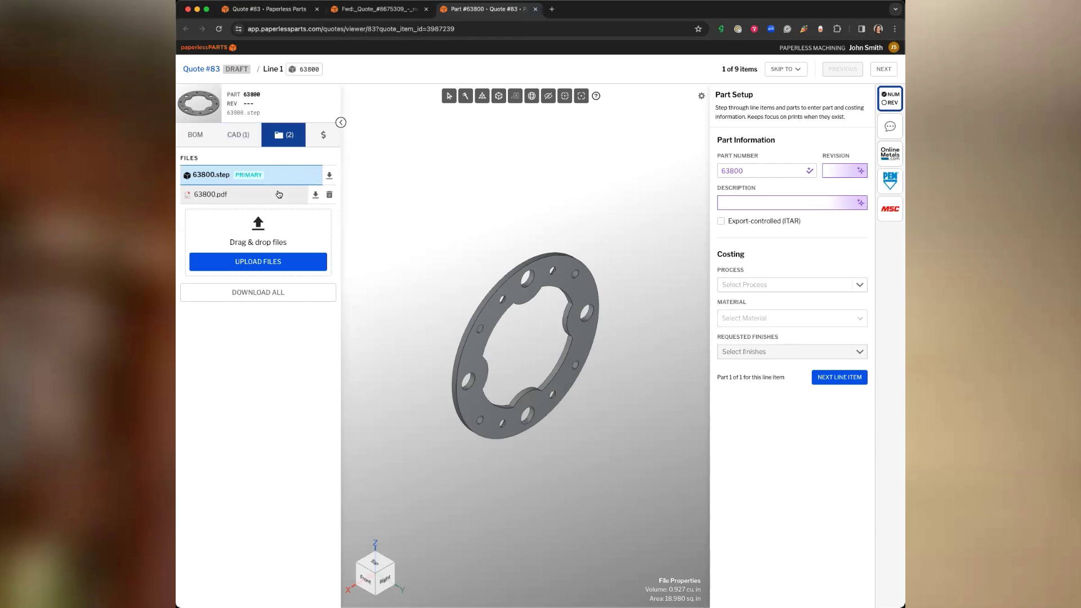
pyautogui.click(282, 194)
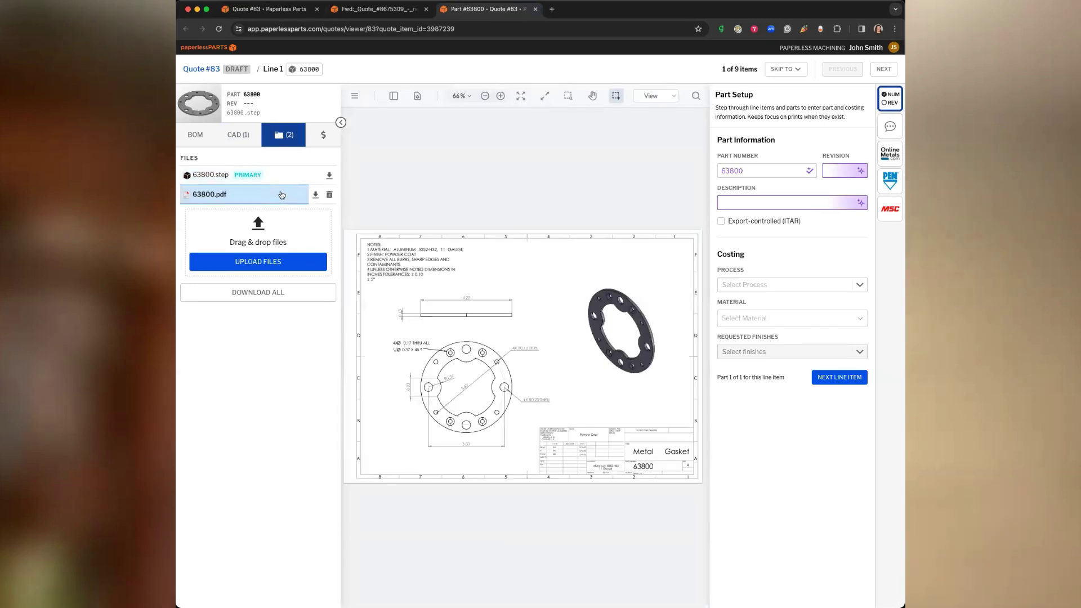
pyautogui.click(841, 172)
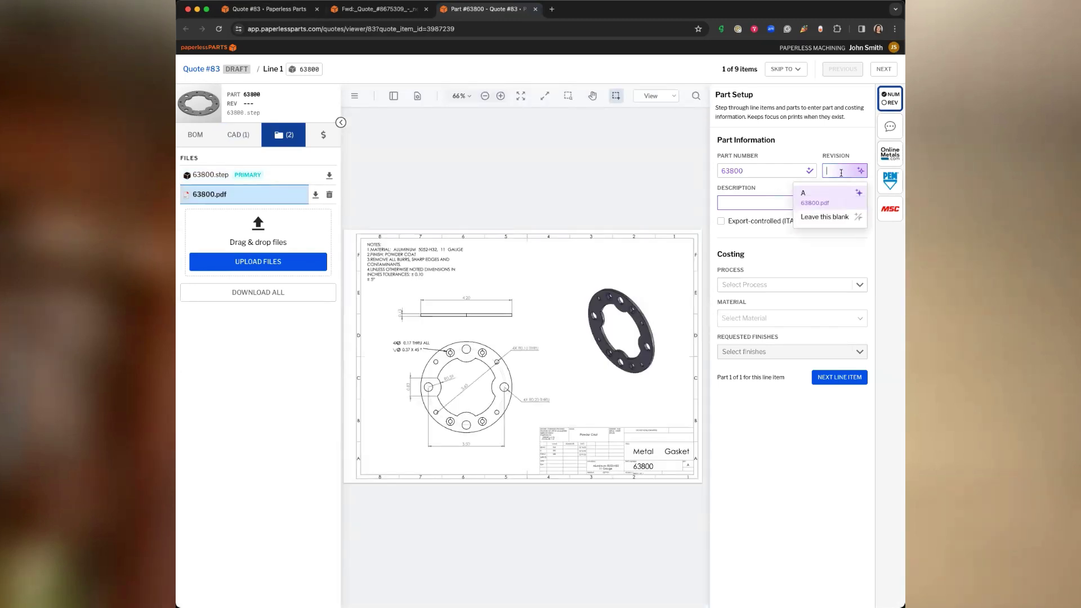
pyautogui.click(822, 197)
pyautogui.click(760, 204)
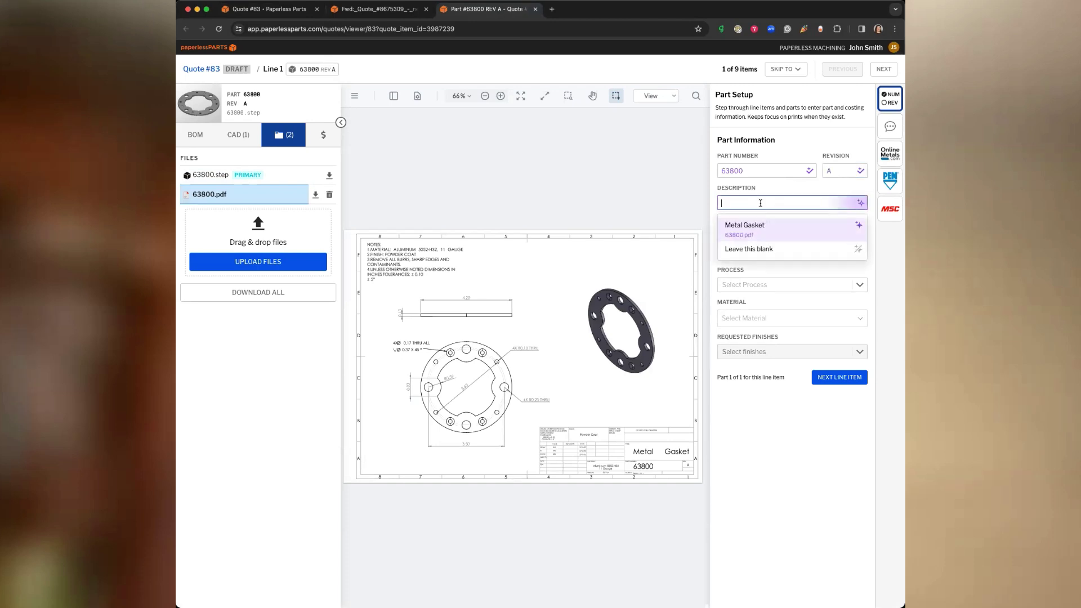
pyautogui.click(774, 236)
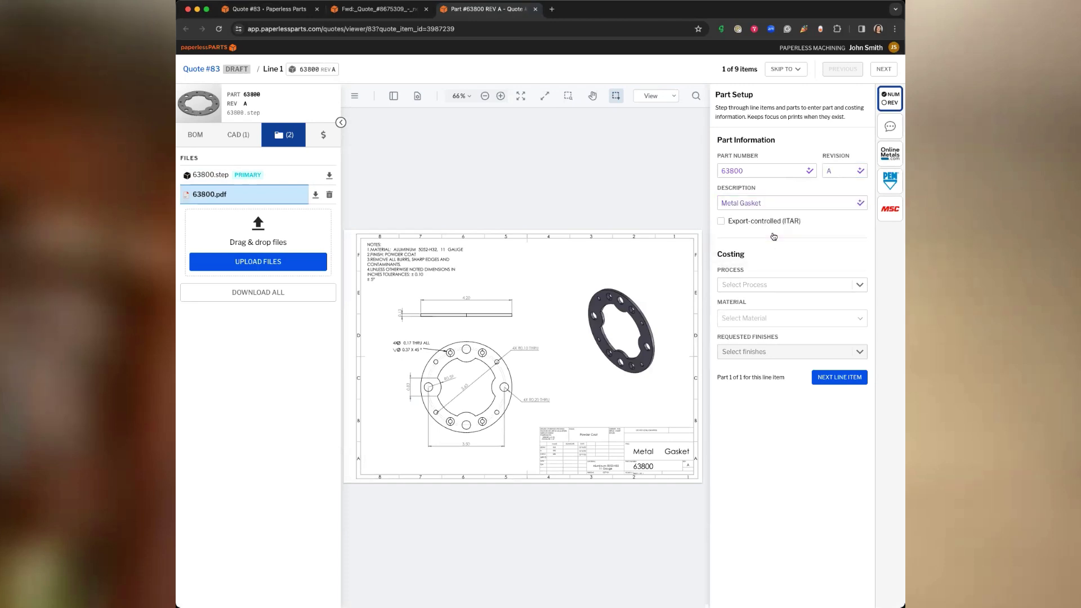
# Step: Set process Sheet Metal (Sim) and material Aluminum 5052-H32(Sim), then go to line 2
pyautogui.click(762, 287)
pyautogui.click(773, 359)
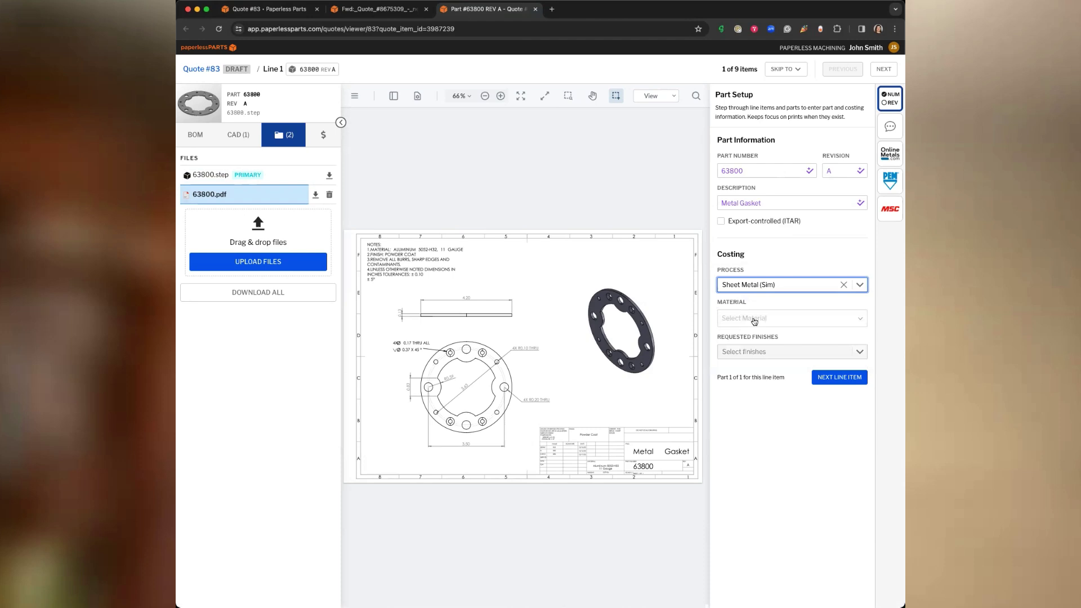
pyautogui.click(755, 319)
pyautogui.write('505')
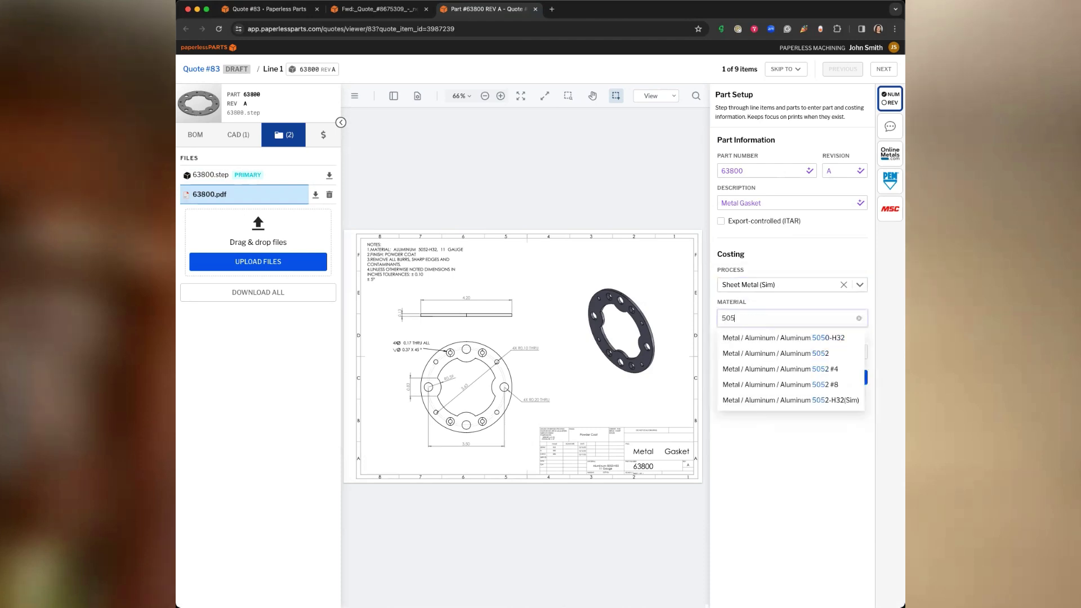
pyautogui.click(800, 401)
pyautogui.click(858, 379)
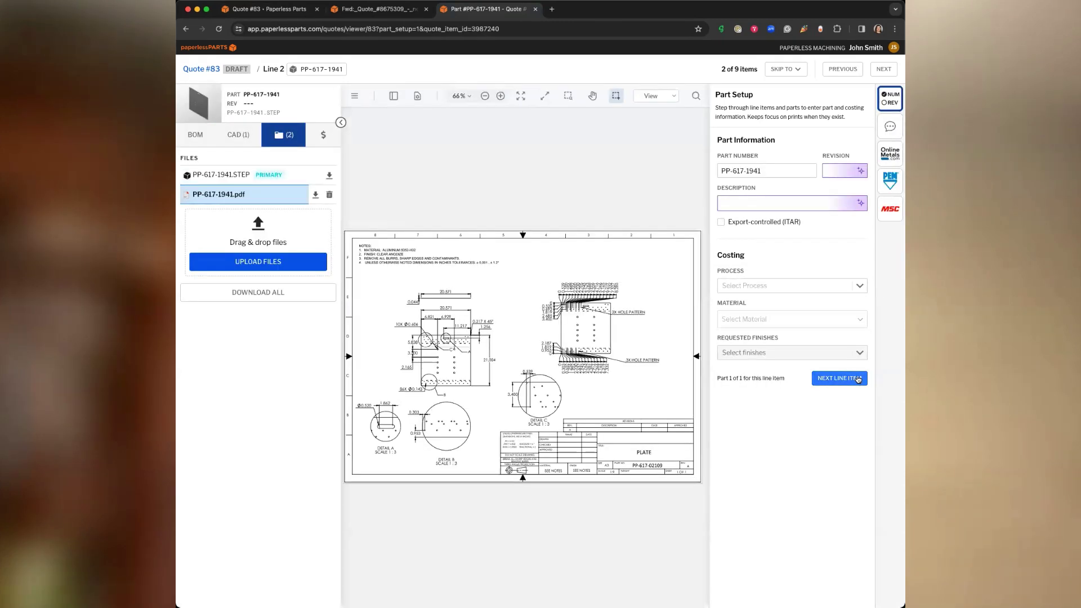
# Step: Give PP-617-1941 revision A and description PLATE, and list the available processes
pyautogui.click(847, 168)
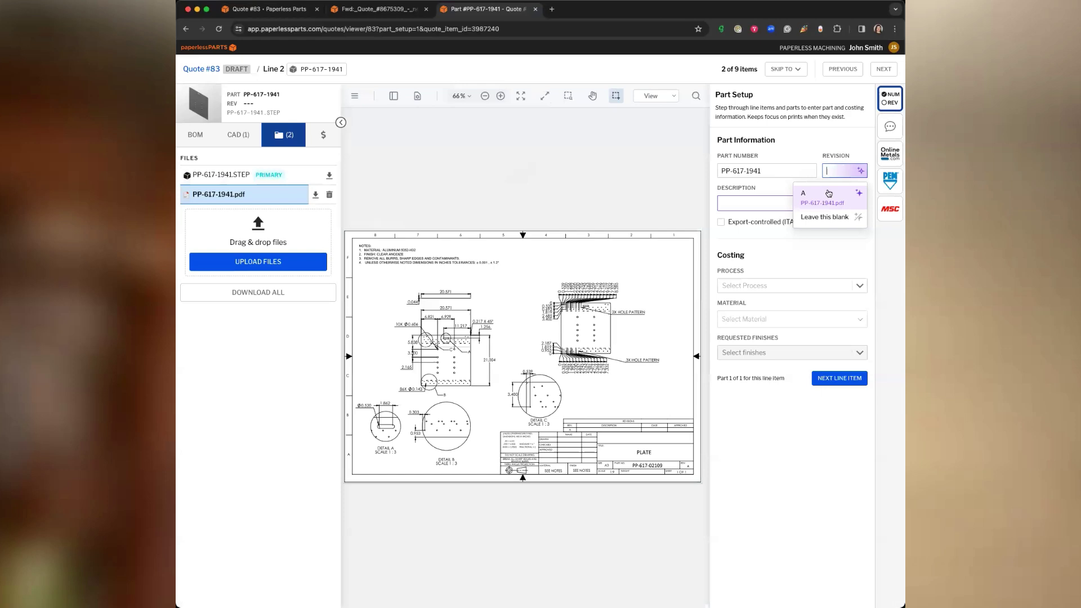
pyautogui.click(828, 193)
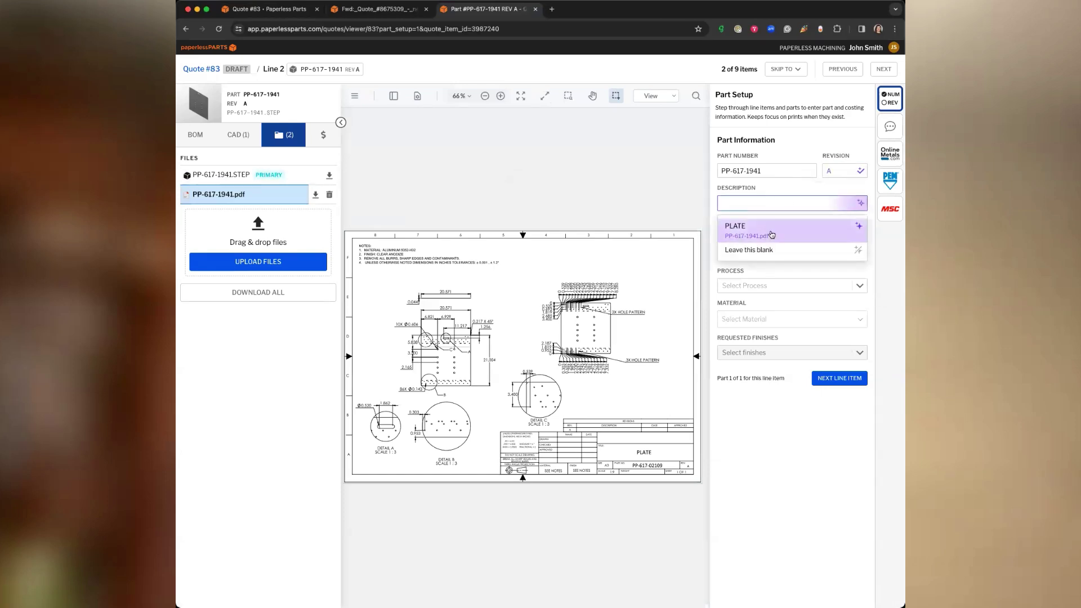
pyautogui.click(771, 232)
pyautogui.click(783, 286)
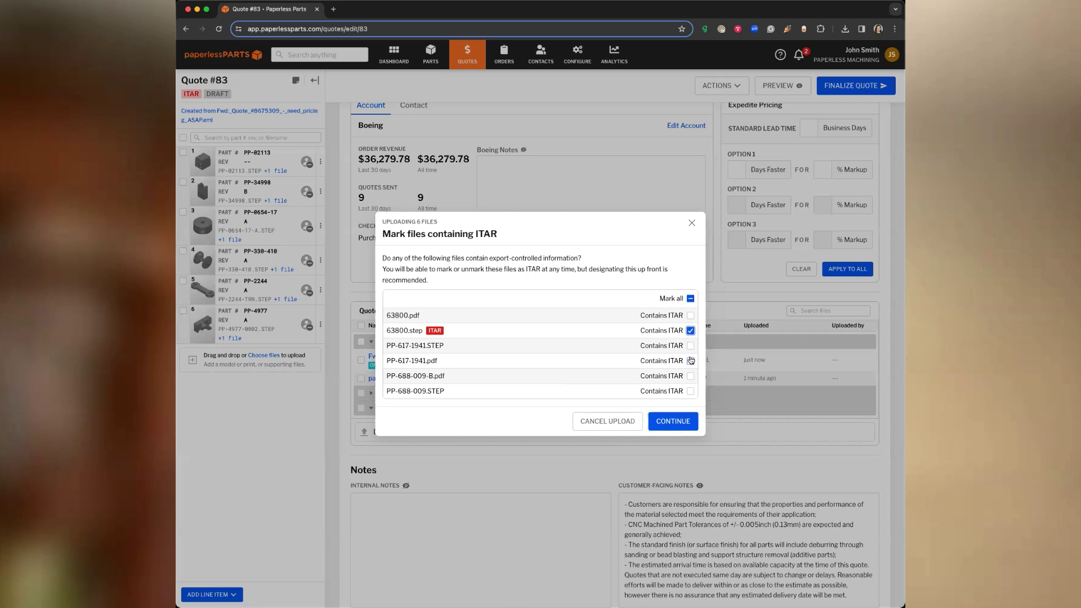
# Step: Confirm the ITAR marking to finish the upload, then open part PP-0654-17's detailed view
pyautogui.click(673, 421)
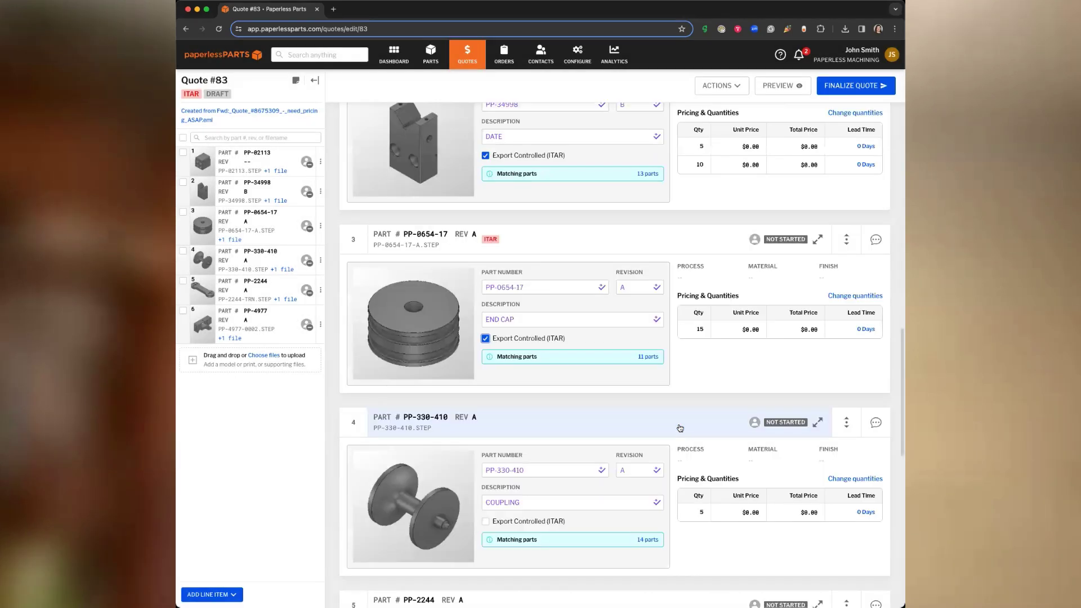
pyautogui.scroll(-1, 417, 316)
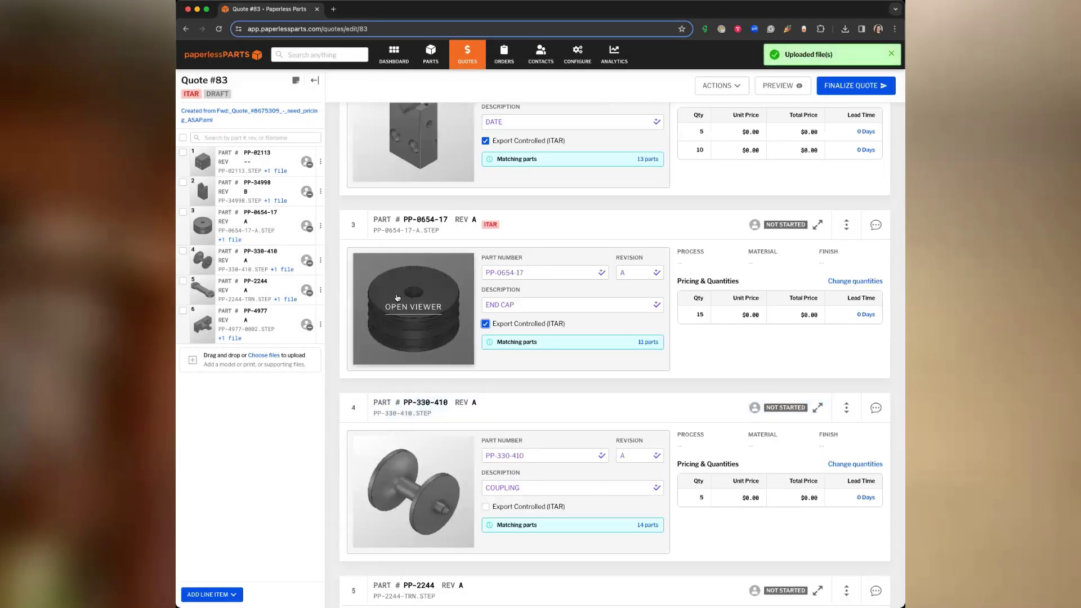
pyautogui.click(552, 223)
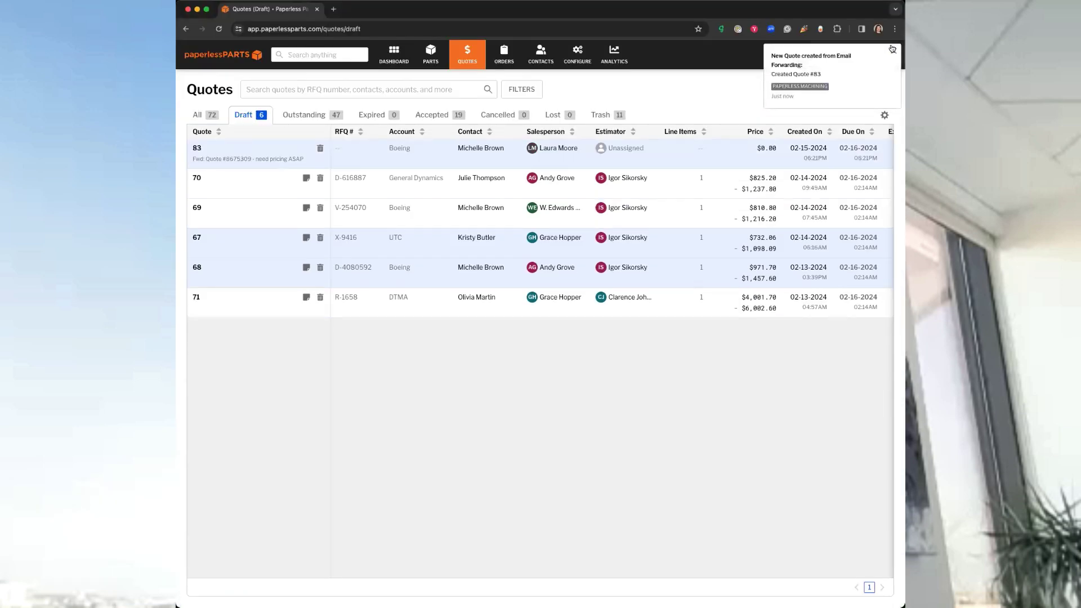
# Step: Open Quote 83, enter RFQ number 8675309 and assign an estimator
pyautogui.click(892, 49)
pyautogui.click(237, 149)
pyautogui.click(384, 162)
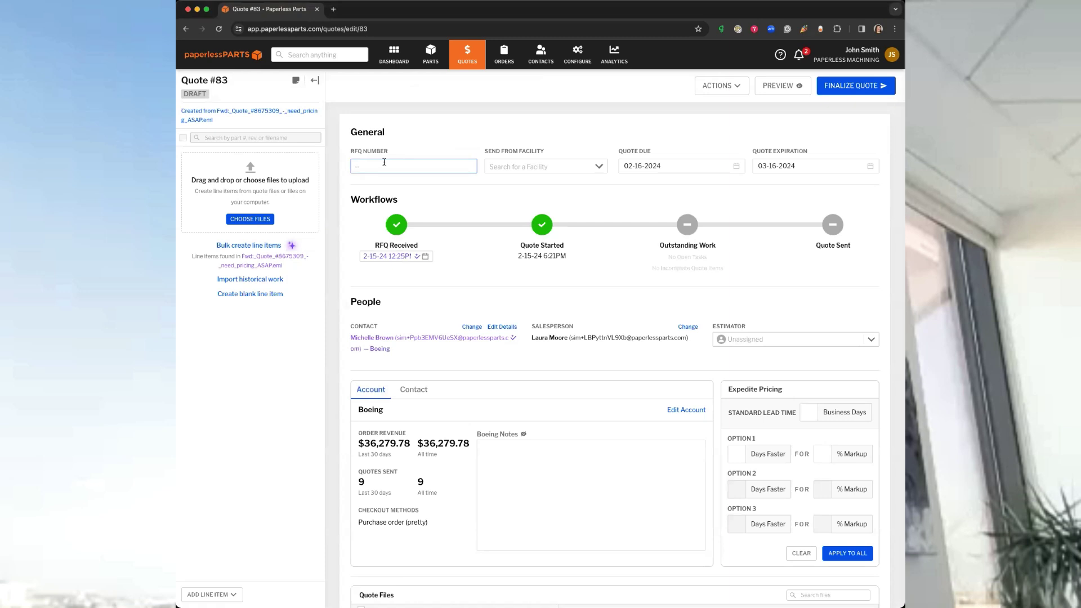
pyautogui.write('8675309')
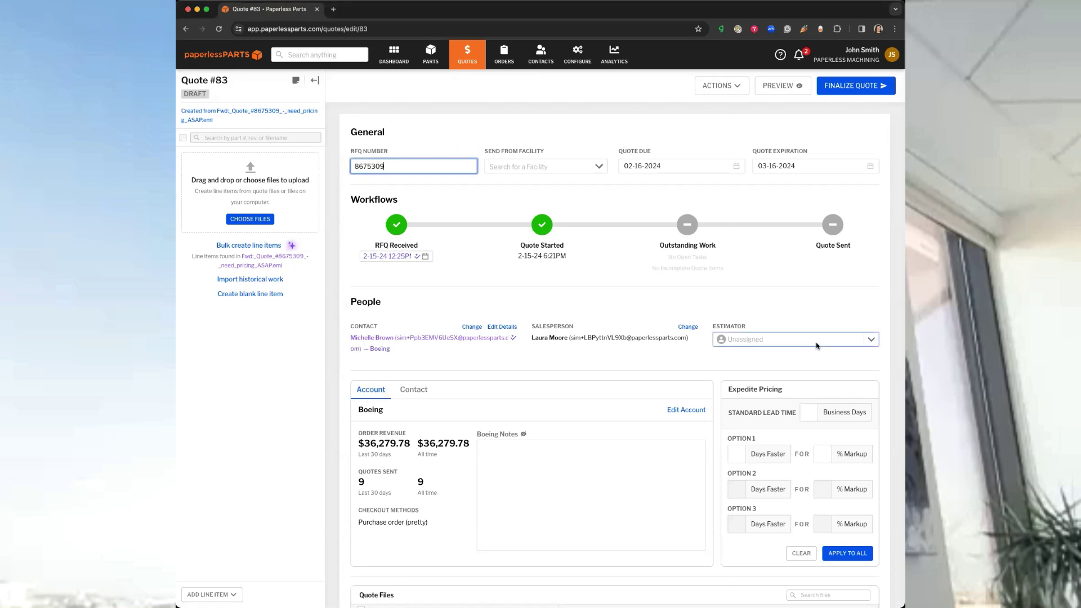
pyautogui.click(816, 339)
pyautogui.click(800, 449)
# Step: Scroll down to the quote files, then return to the Quote #83 tab
pyautogui.scroll(-3, 617, 397)
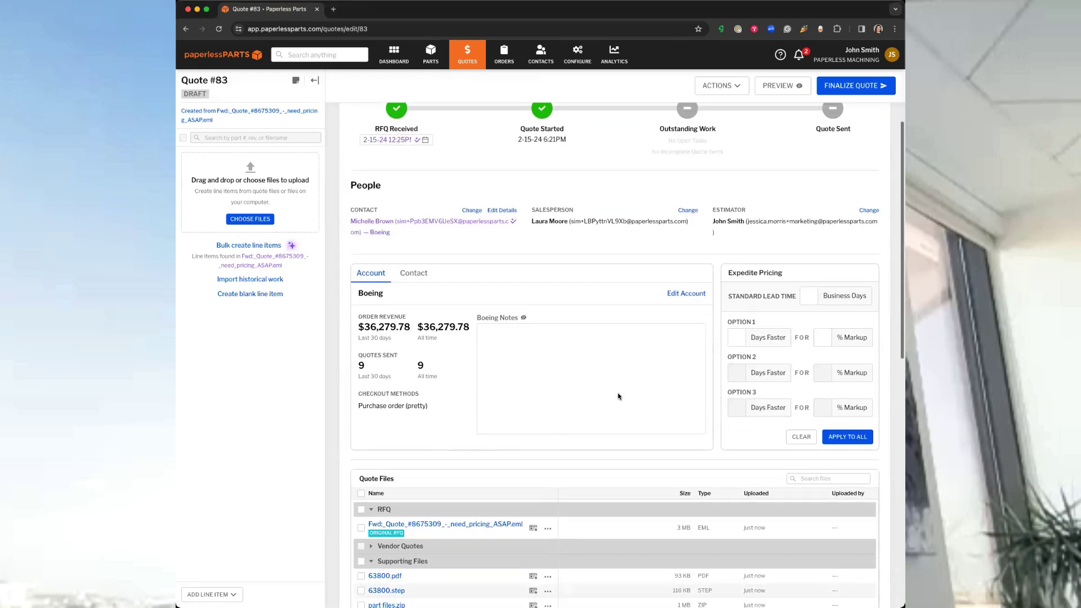
pyautogui.scroll(-2, 618, 397)
pyautogui.moveTo(385, 459)
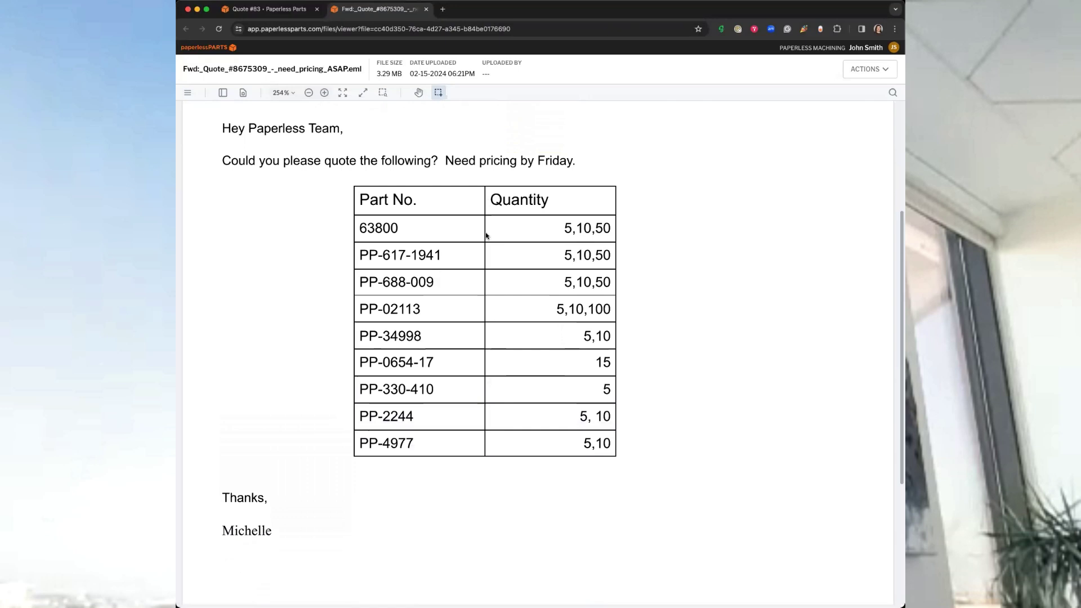
pyautogui.click(267, 11)
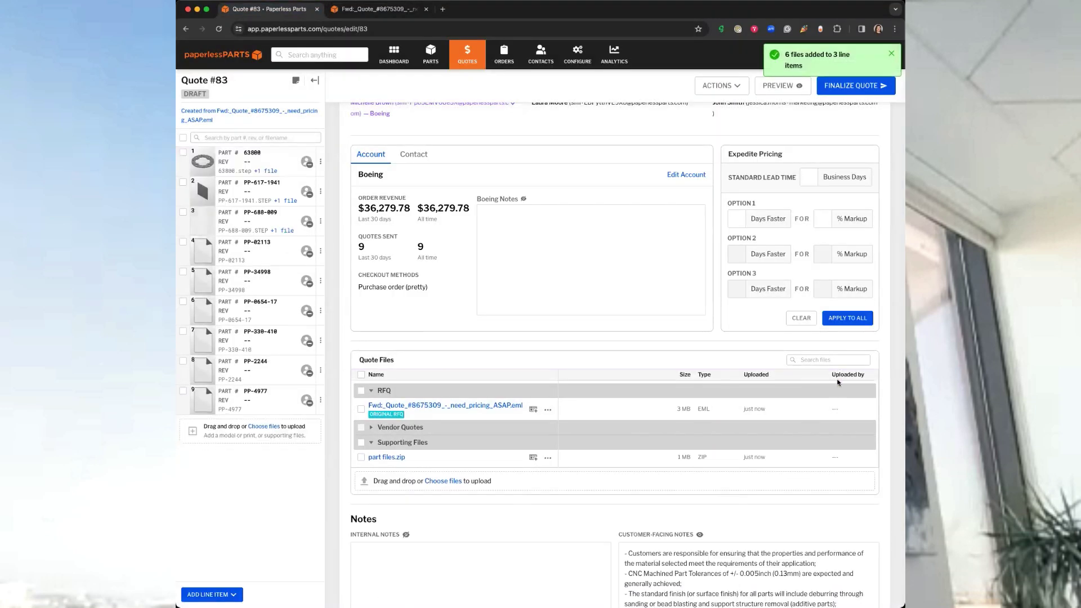
# Step: Unzip part files.zip and attach the extracted files to their matching line items
pyautogui.click(387, 457)
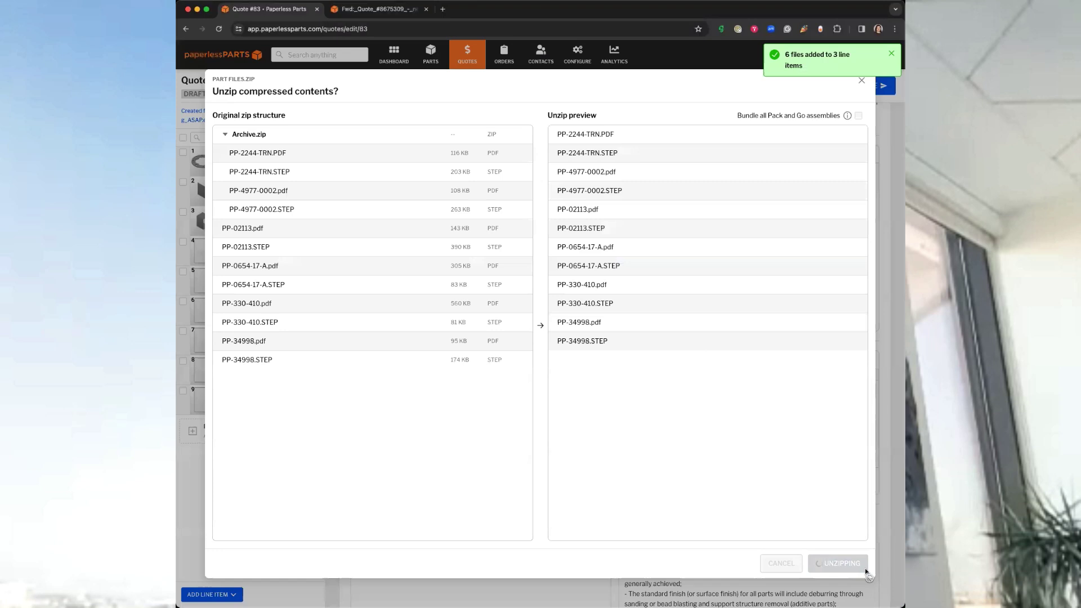
pyautogui.click(847, 567)
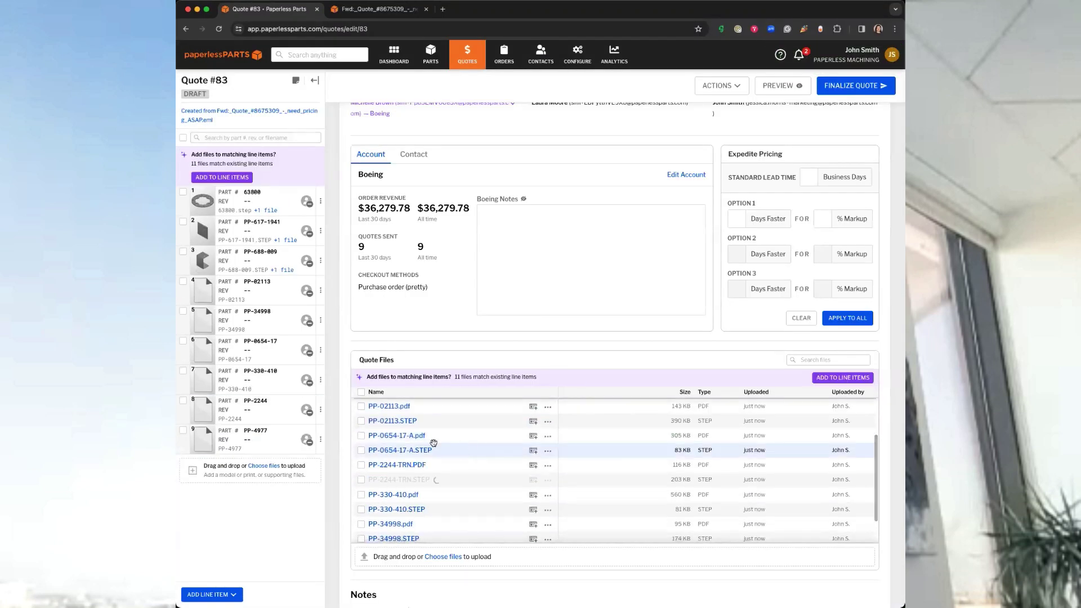
pyautogui.moveTo(394, 413)
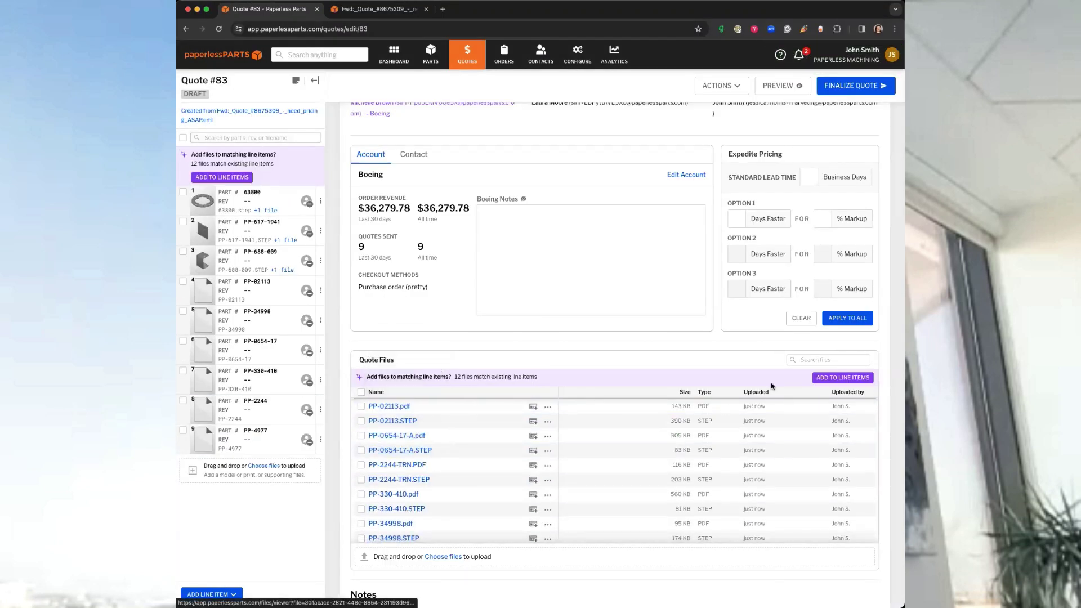
pyautogui.click(197, 177)
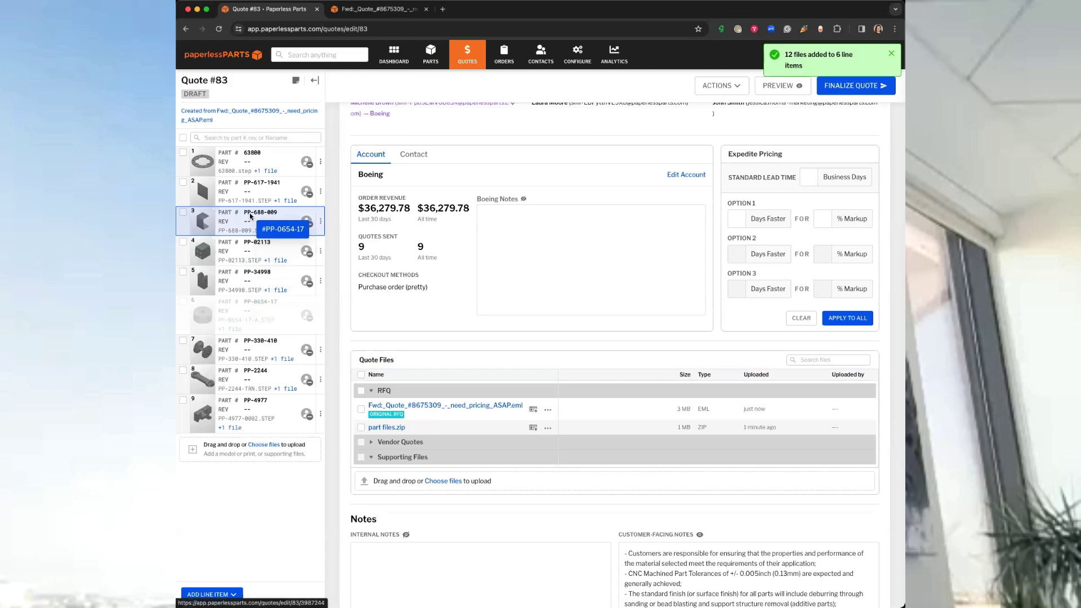
# Step: Move PP-0654-17 up to position 3 and PP-4977 to sit after item 5
pyautogui.moveTo(237, 304); pyautogui.dragTo(271, 213)
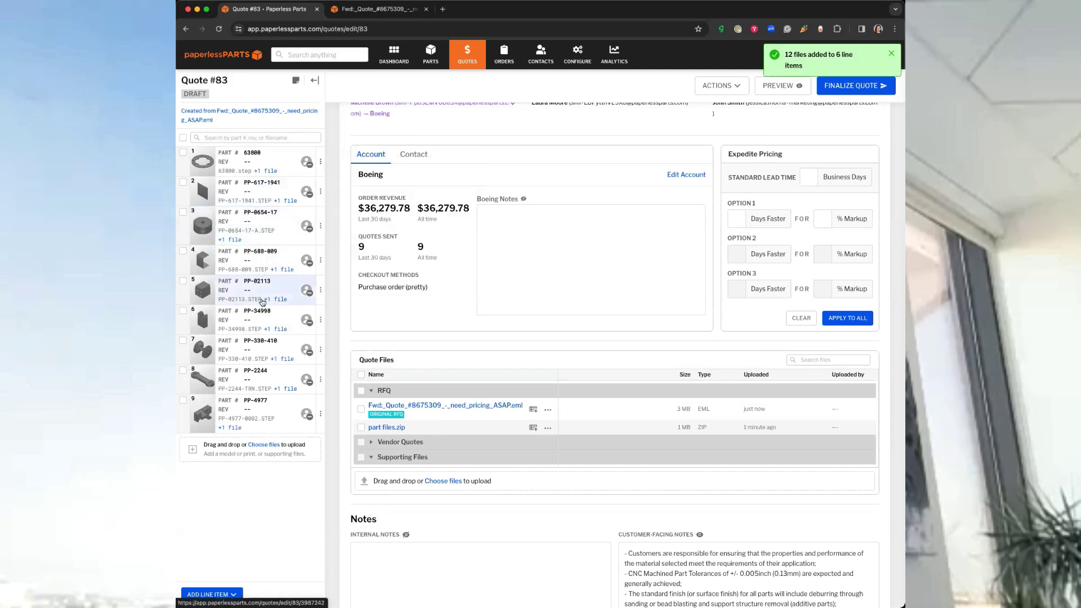
pyautogui.moveTo(248, 414); pyautogui.dragTo(280, 304)
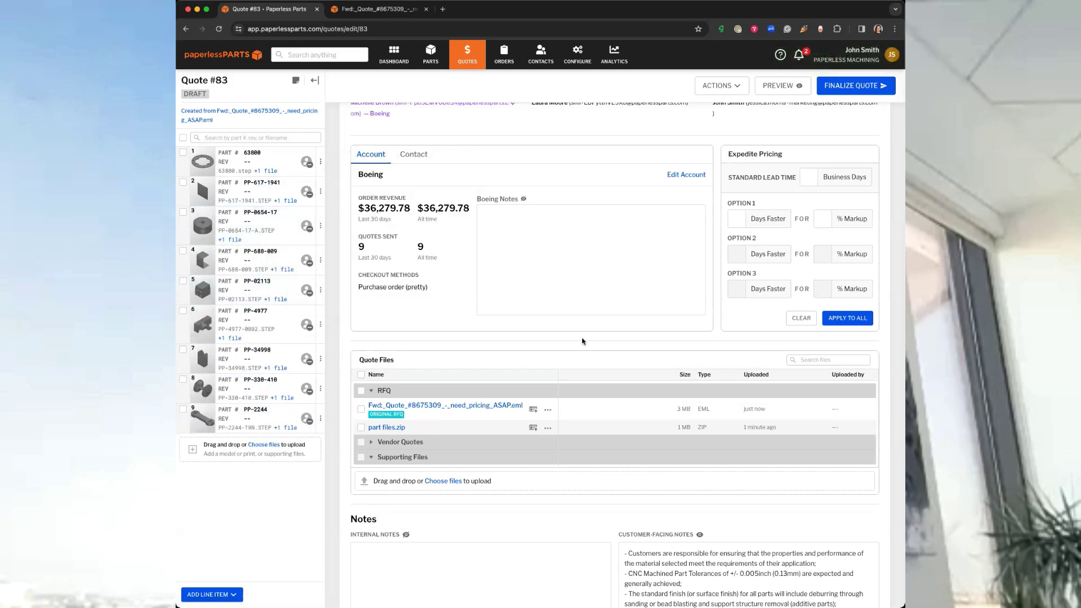
pyautogui.scroll(-10, 514, 338)
# Step: Open part 63800's drawing and give it Sheet Metal (Sim) in Aluminum 5052-H32(Sim)
pyautogui.click(419, 249)
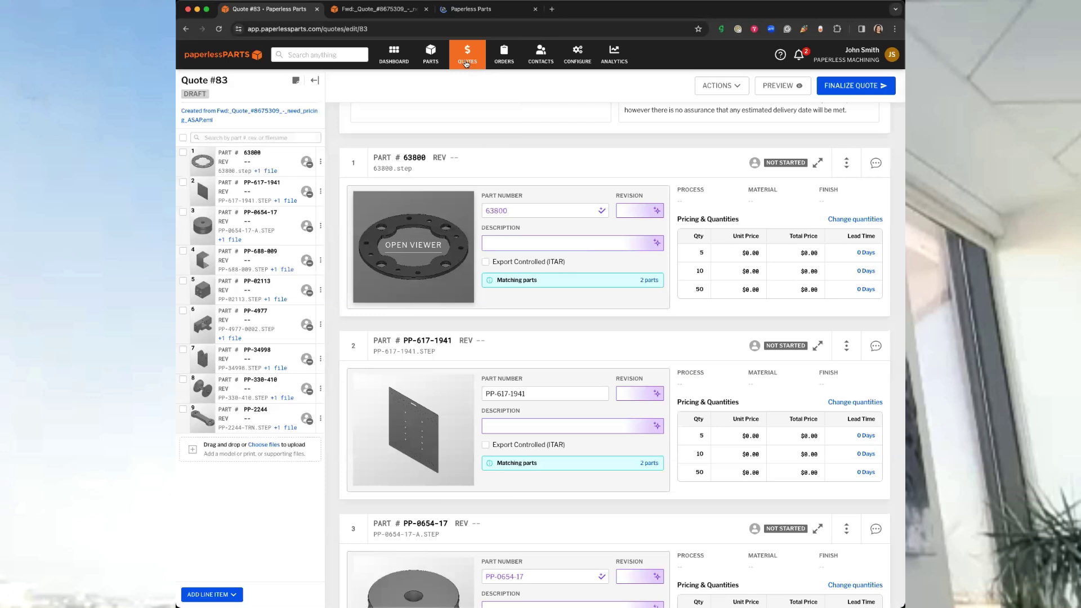
pyautogui.click(284, 135)
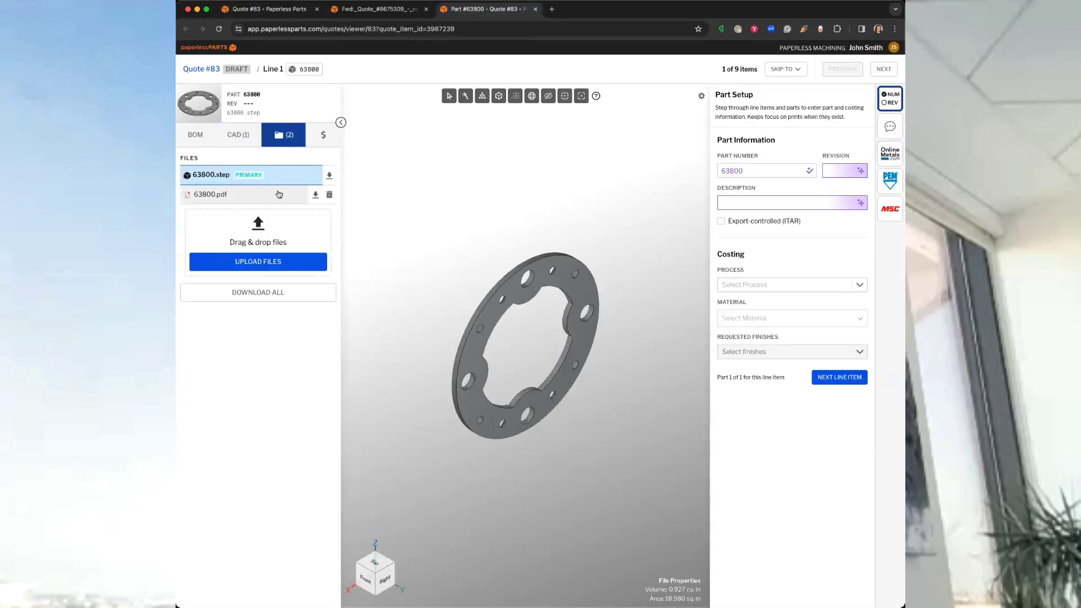
pyautogui.click(279, 194)
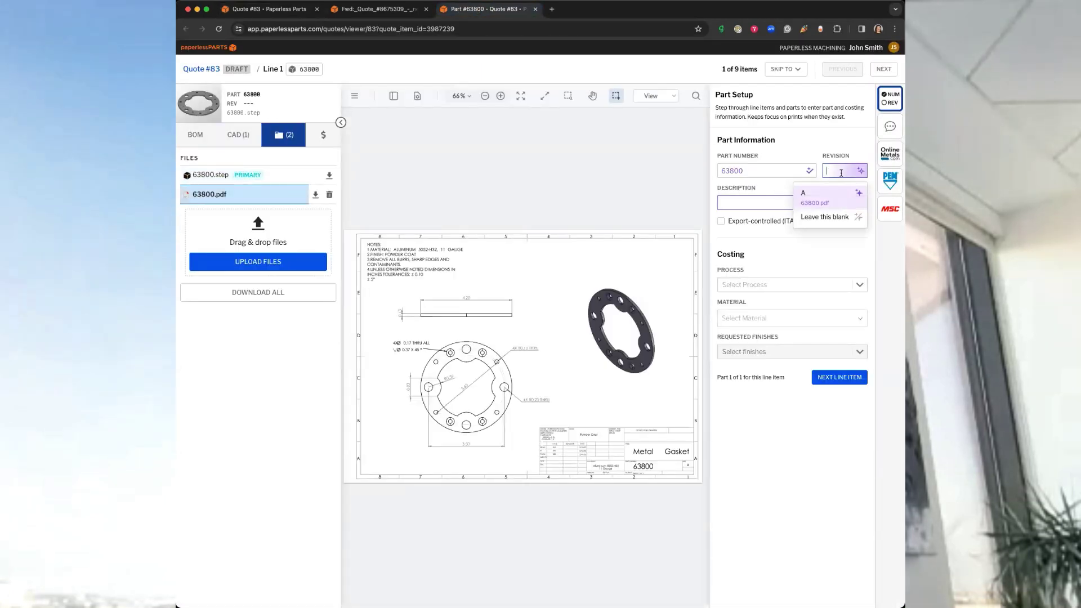
pyautogui.click(773, 361)
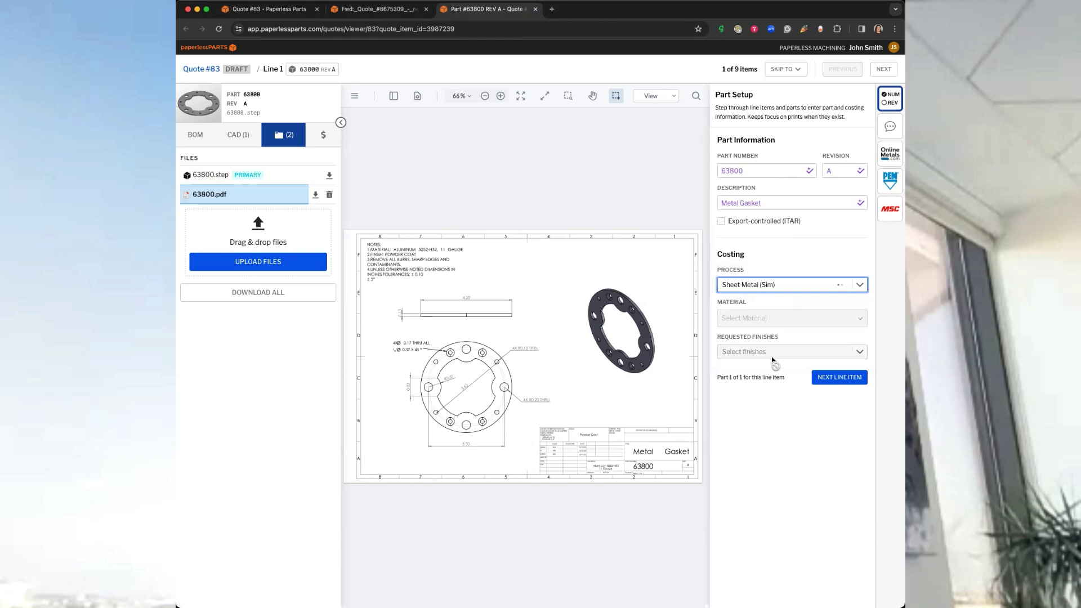
pyautogui.write('505')
pyautogui.click(800, 402)
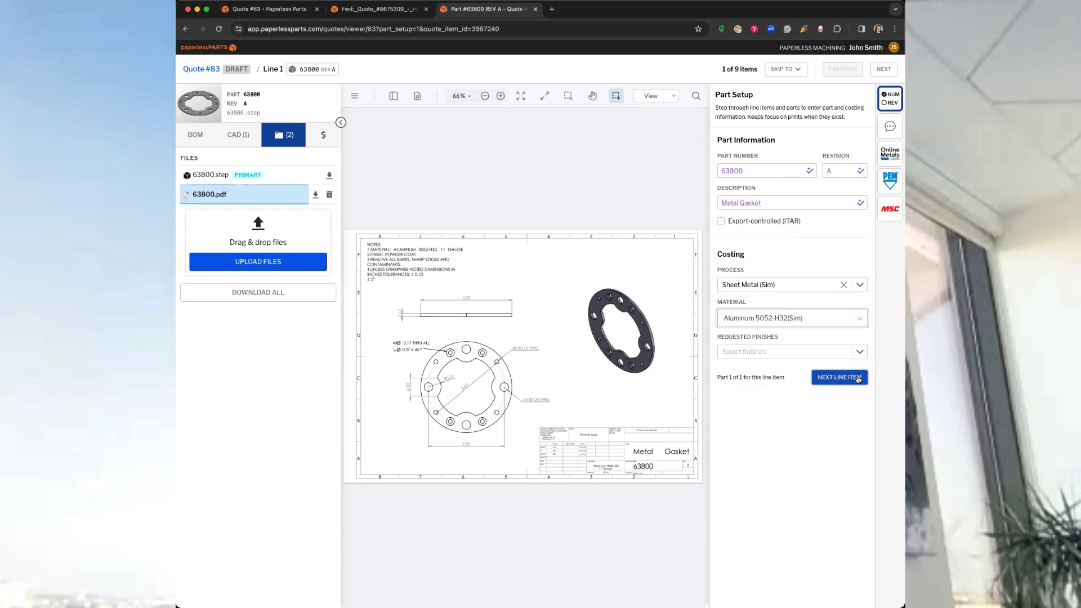
# Step: Set line 2, PP-617-1941, to revision A, PLATE, Sheet Metal (Sim) in 5052 aluminum
pyautogui.click(857, 376)
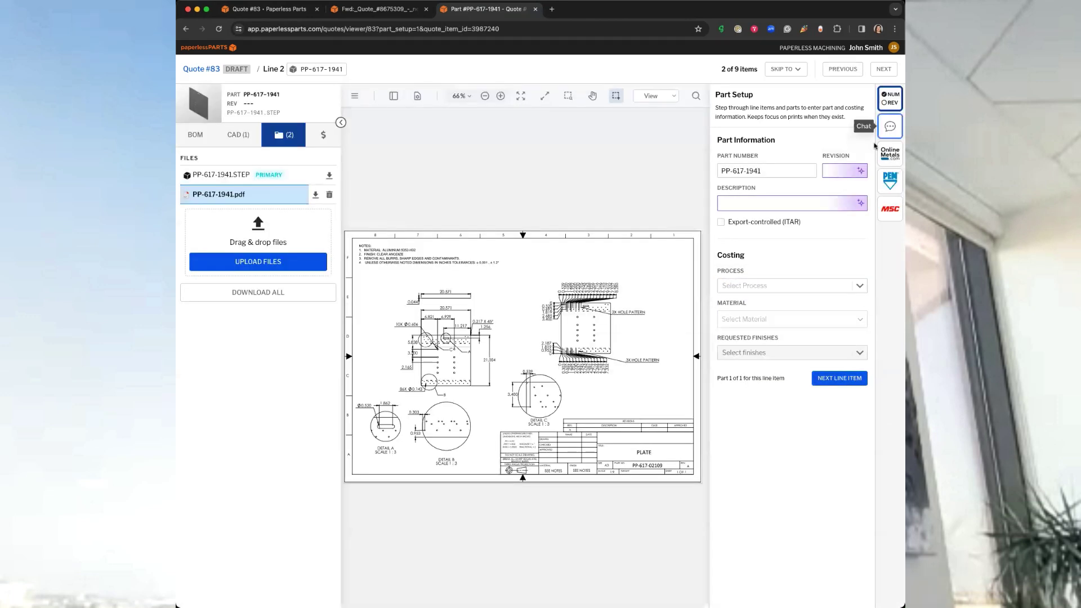
pyautogui.click(861, 171)
pyautogui.click(860, 202)
pyautogui.click(788, 285)
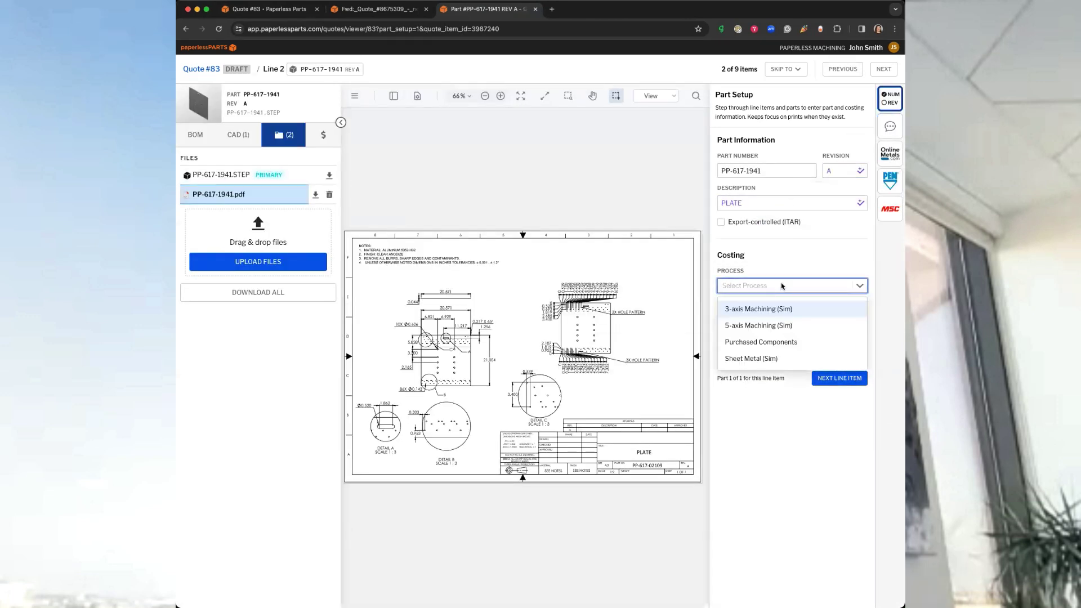
pyautogui.click(774, 358)
pyautogui.write('5052')
pyautogui.click(799, 401)
# Step: Set line 3, PP-0654-17, to revision A, END CAP, 5-axis Machining (Sim) in Aluminum 6061
pyautogui.click(843, 380)
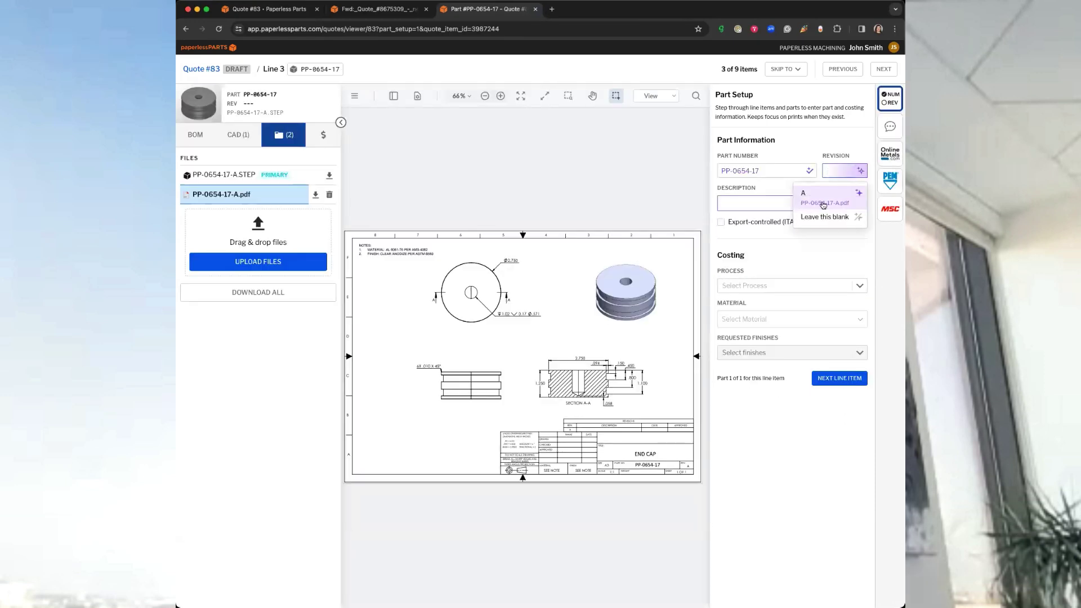
pyautogui.click(823, 199)
pyautogui.click(749, 217)
pyautogui.click(773, 285)
pyautogui.click(770, 332)
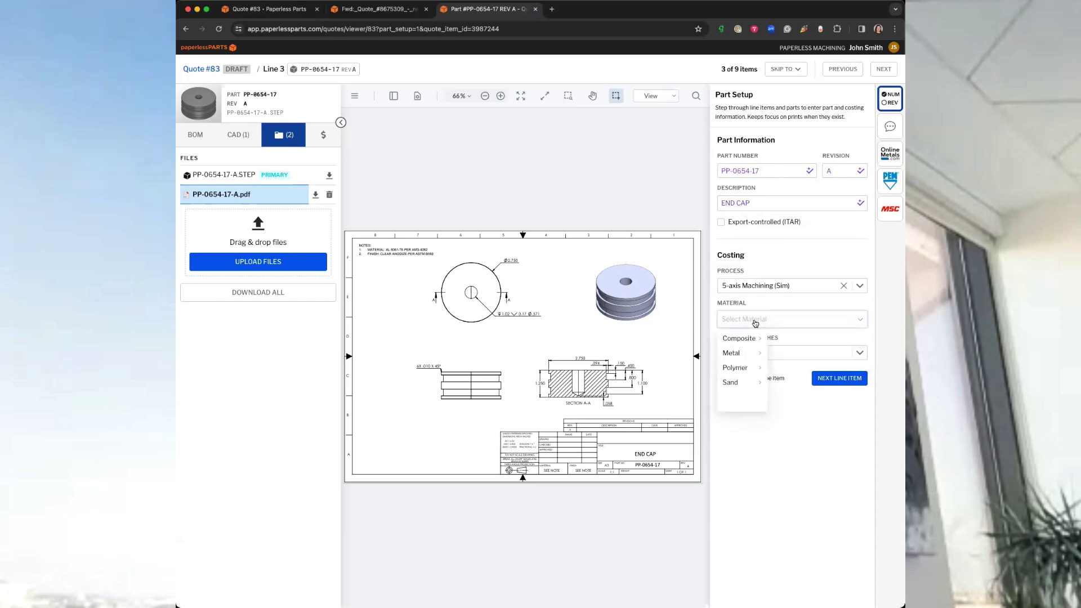
pyautogui.write('6061')
pyautogui.click(782, 337)
# Step: Set line 4, PP-688-009, to POWER SUPPLY BRKT, Sheet Metal (Sim) in Aluminum 5052-H32(Sim)
pyautogui.click(839, 381)
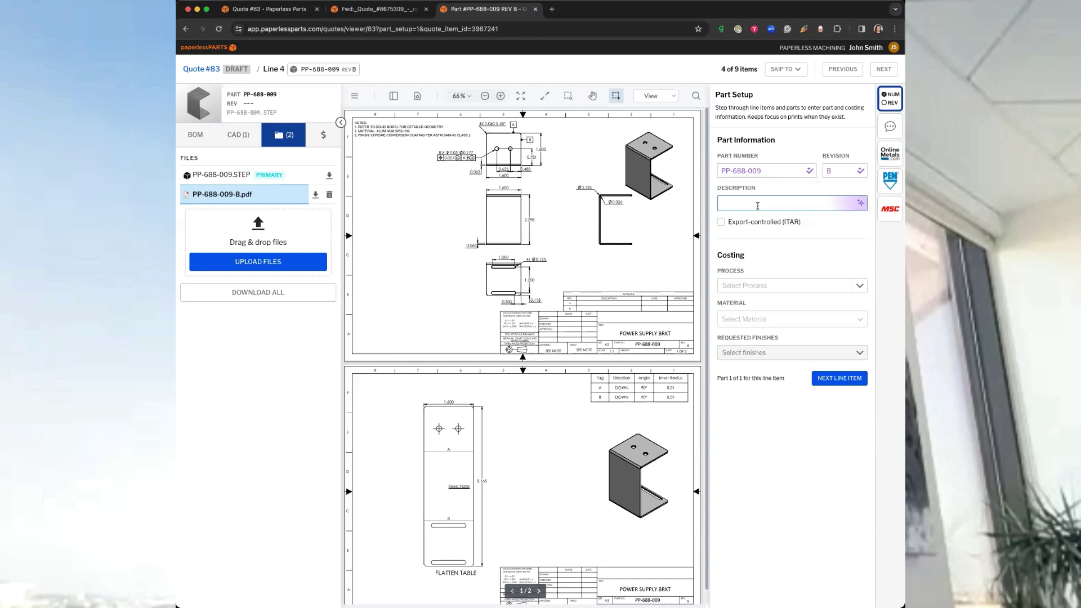
pyautogui.click(758, 206)
pyautogui.click(754, 228)
pyautogui.click(773, 286)
pyautogui.click(786, 354)
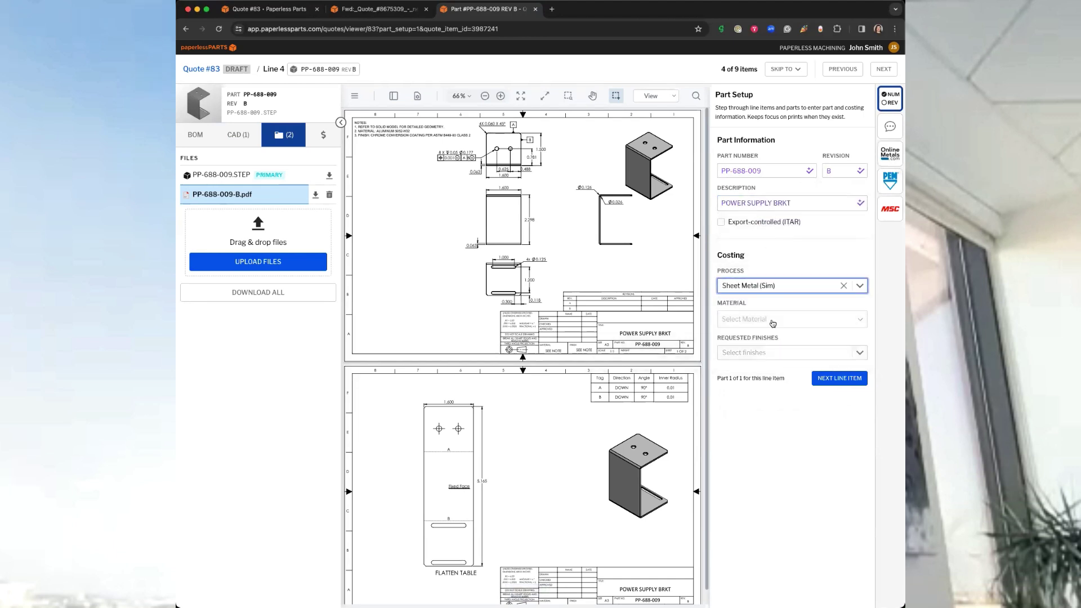
pyautogui.write('5052')
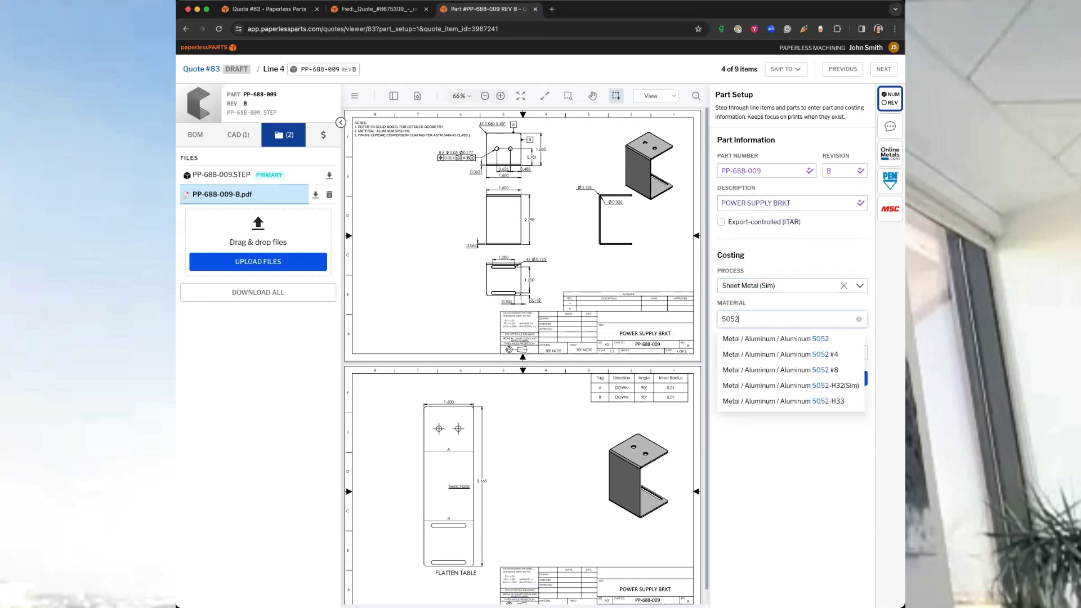
pyautogui.click(799, 383)
# Step: Set line 5, PP-02113, to revision C, KEYED INSERT, 5-axis Machining (Sim) in Stainless Steel 316
pyautogui.click(841, 381)
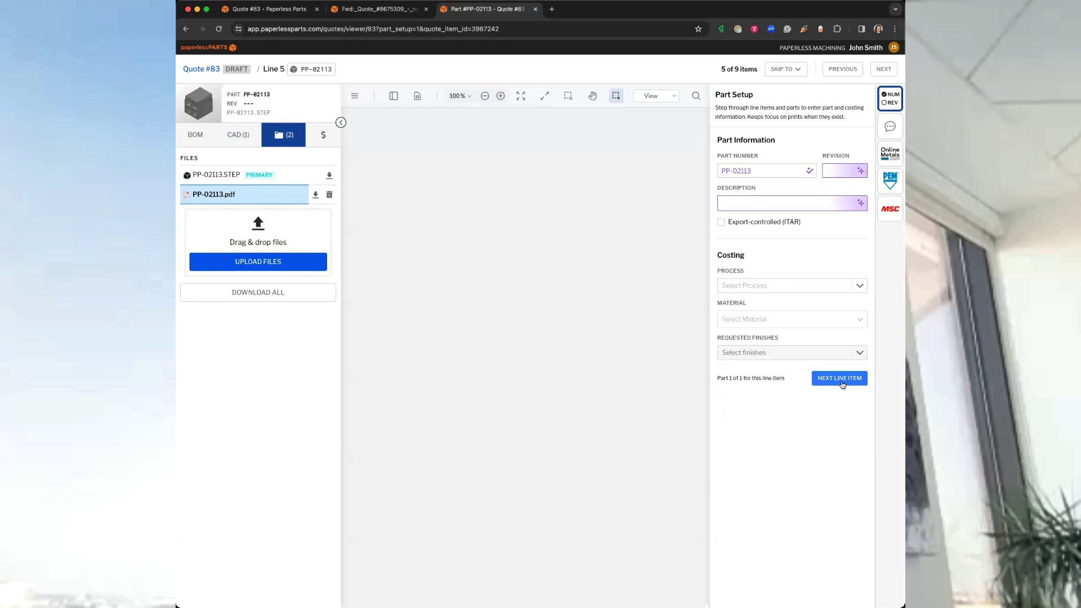
pyautogui.click(844, 171)
pyautogui.click(842, 193)
pyautogui.click(789, 203)
pyautogui.click(775, 230)
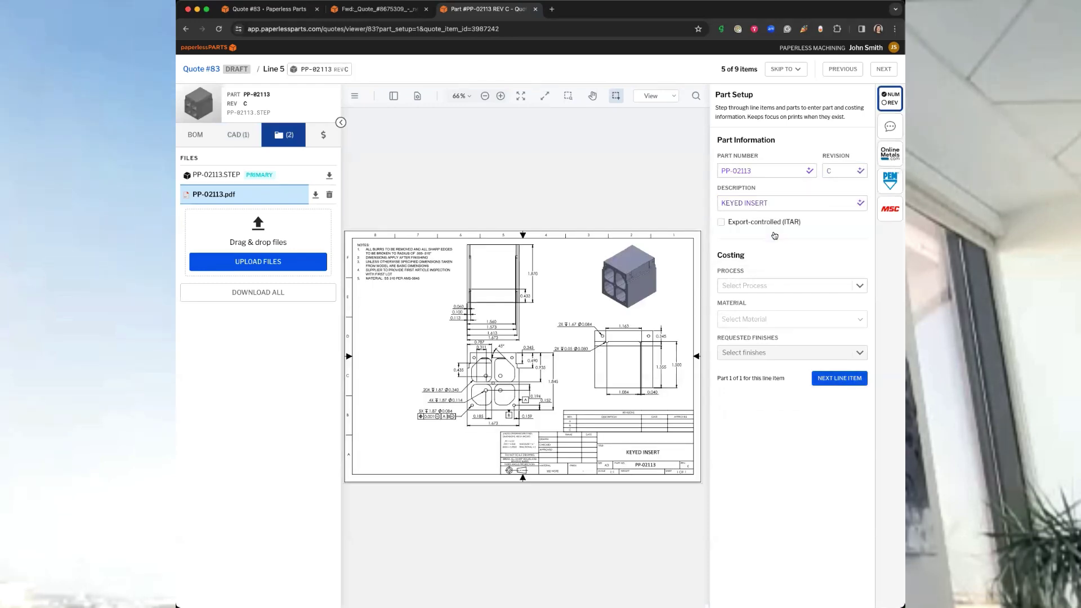
pyautogui.click(787, 285)
pyautogui.click(801, 319)
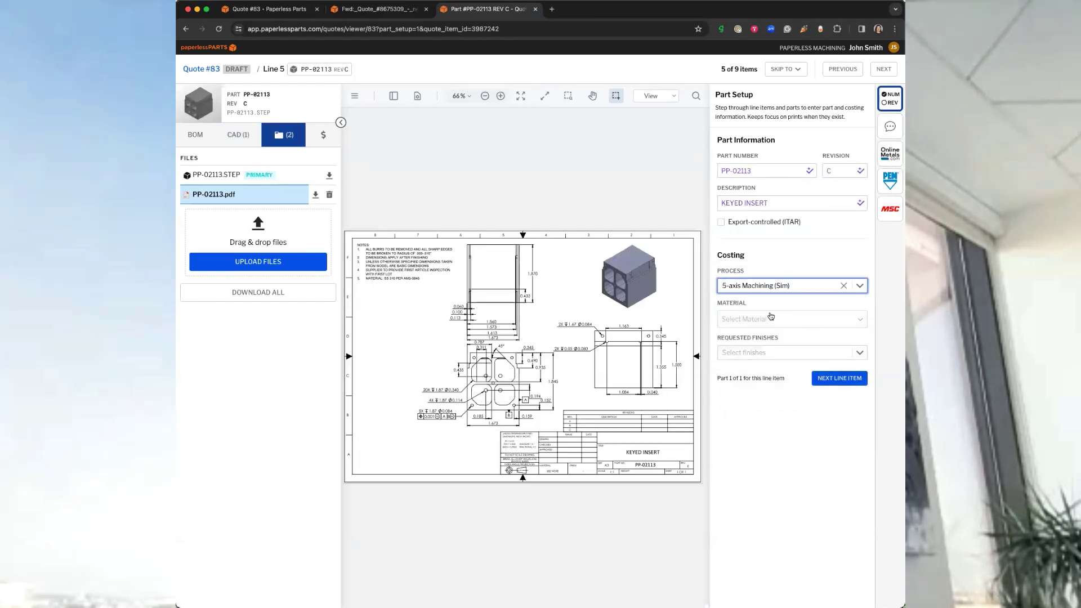
pyautogui.write('316')
pyautogui.click(778, 337)
pyautogui.click(833, 378)
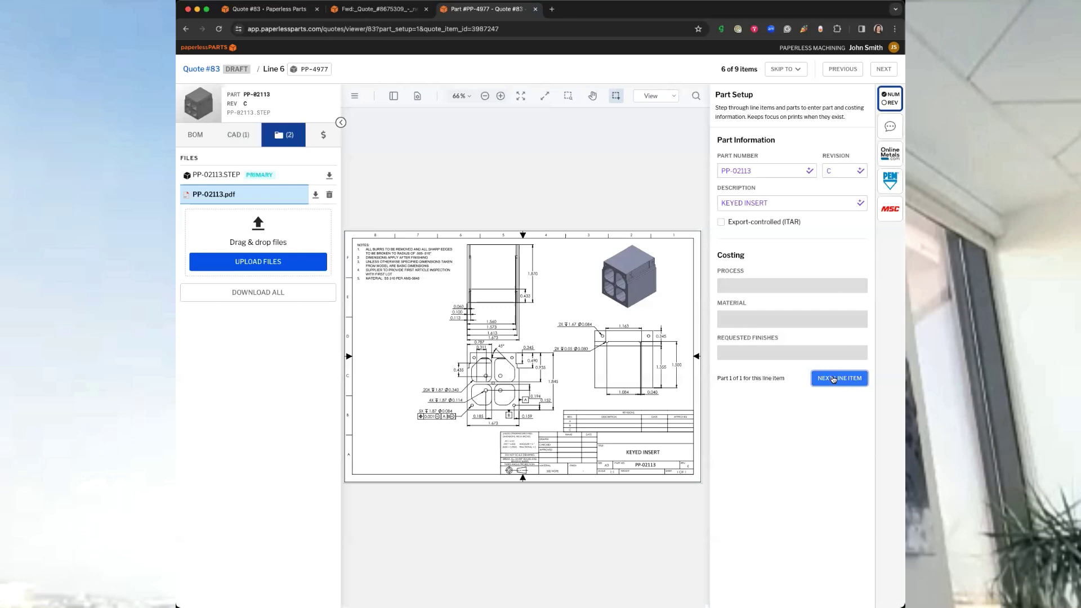